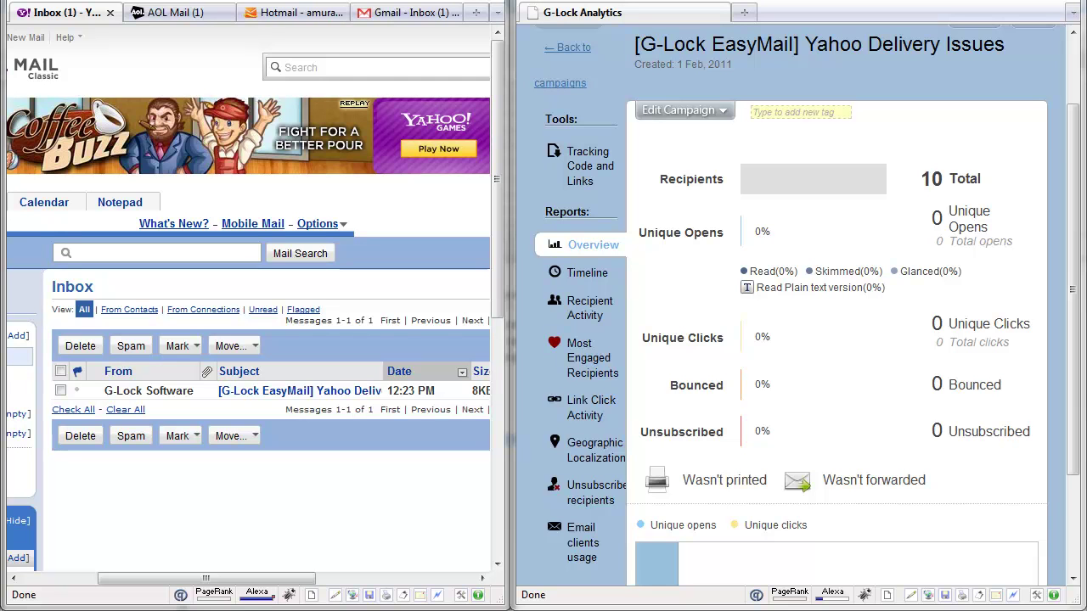
- Open the G-Lock Yahoo Delivery Issues email in Yahoo Mail, visit its article link, then close the article
mouse_move(270, 578)
left_mouse_down()
mouse_move(140, 579)
mouse_move(262, 579)
left_mouse_up()
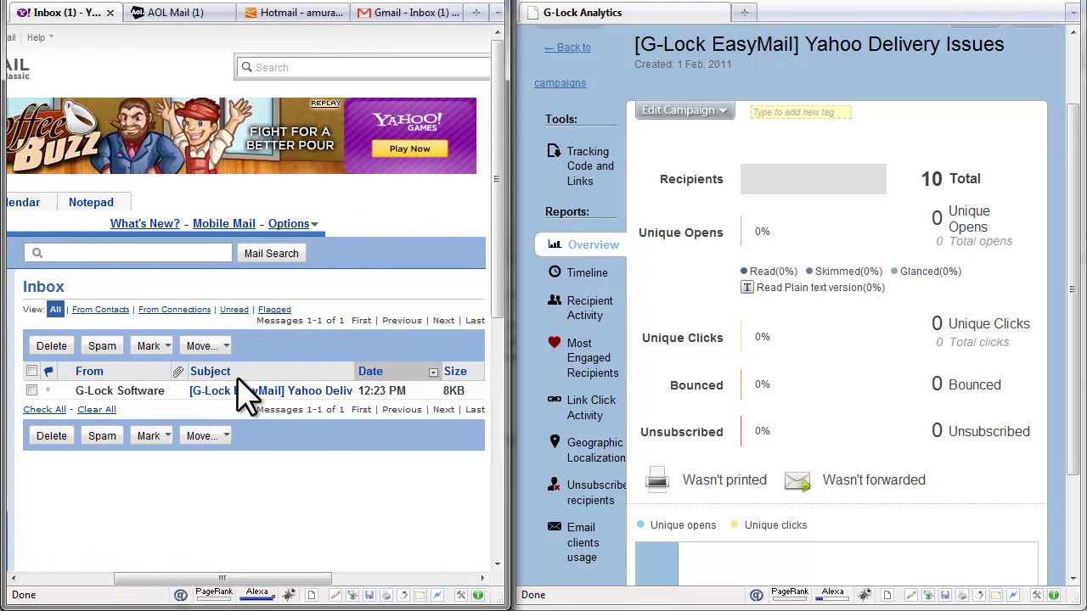
left_click(264, 392)
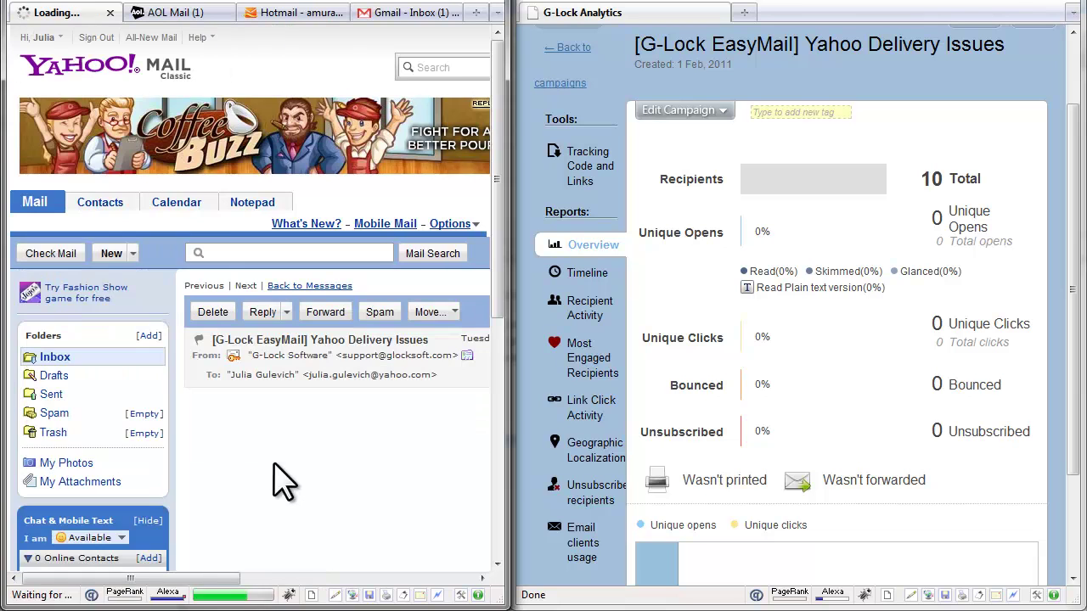
left_click_drag(237, 577, 299, 583)
scroll(444, 497, "down", 2)
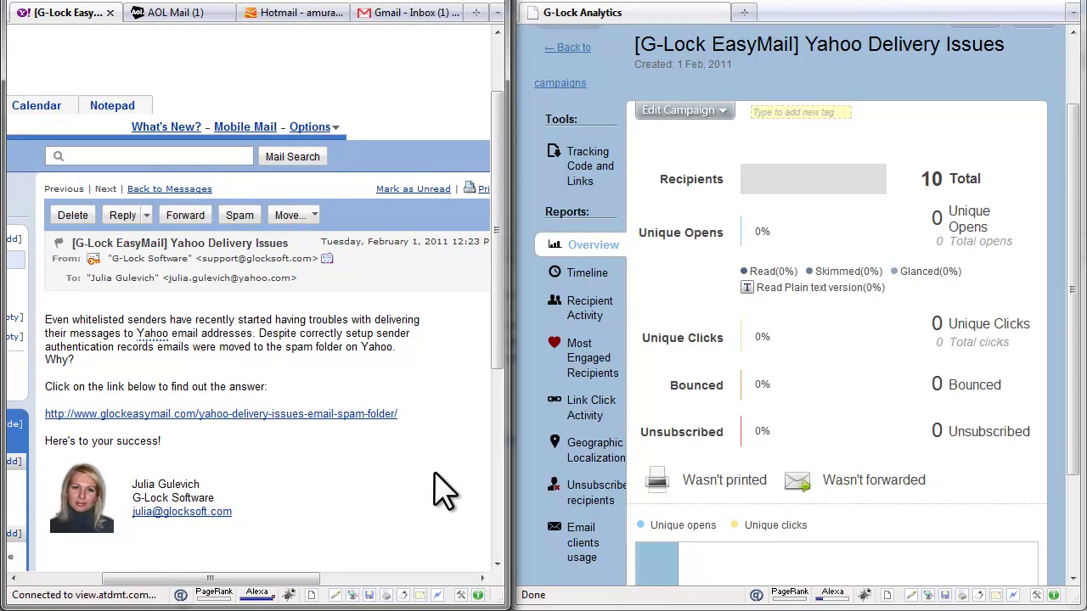
scroll(497, 346, "down", 1)
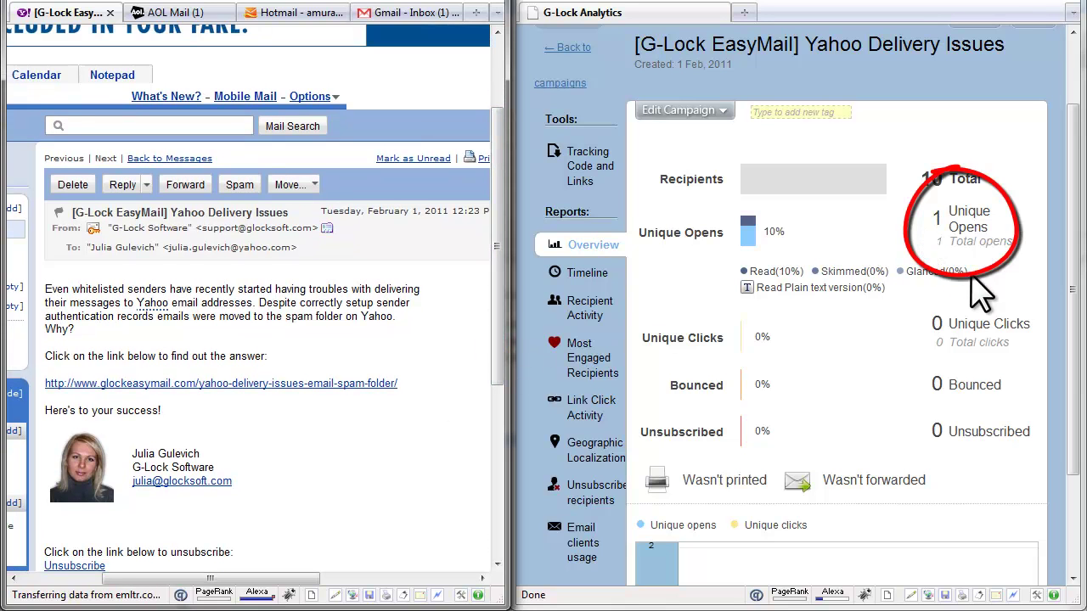
left_click(292, 383)
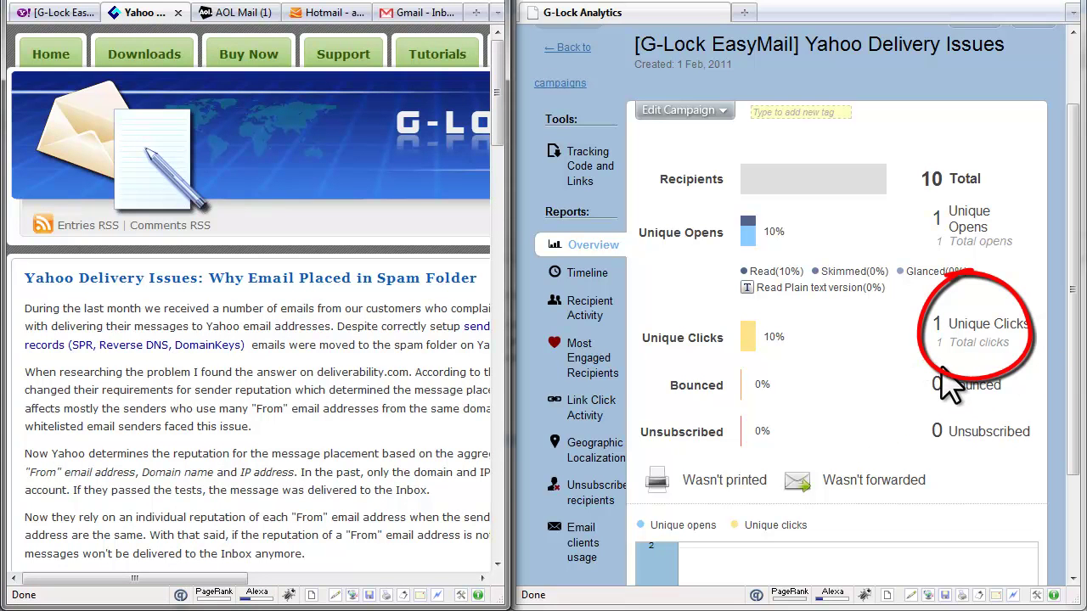
left_click(178, 13)
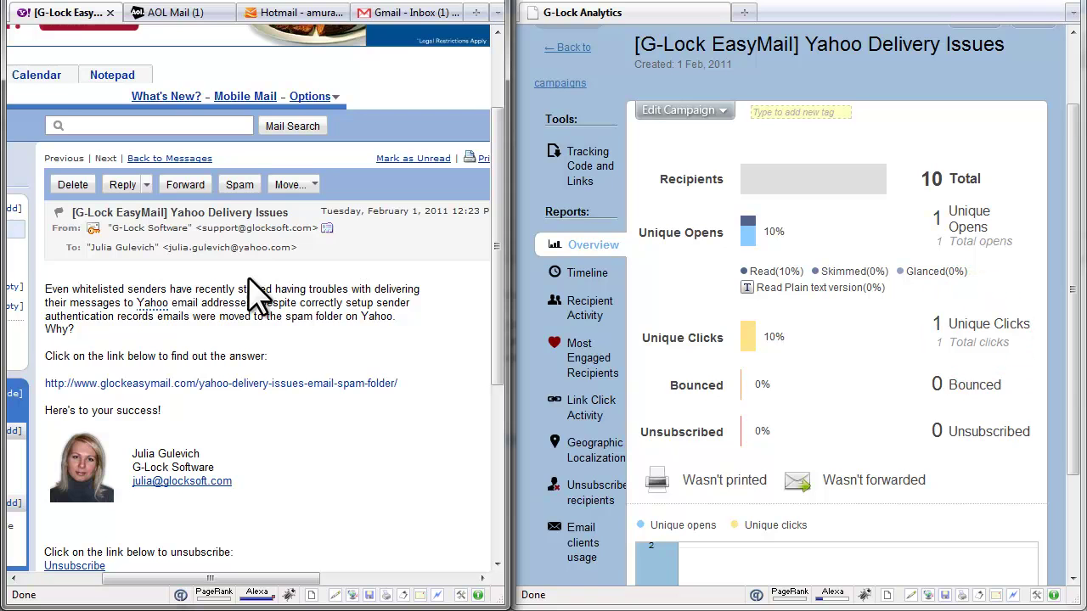
- In AOL Mail, open the G-Lock message, enable links, visit the article, then close its tab
left_click(179, 14)
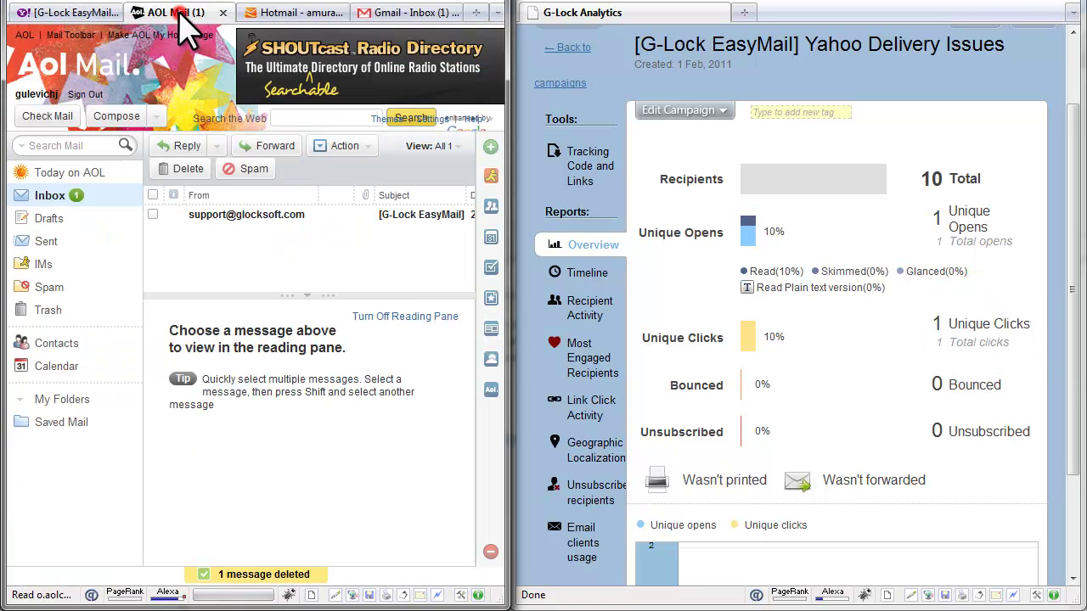
left_click(265, 215)
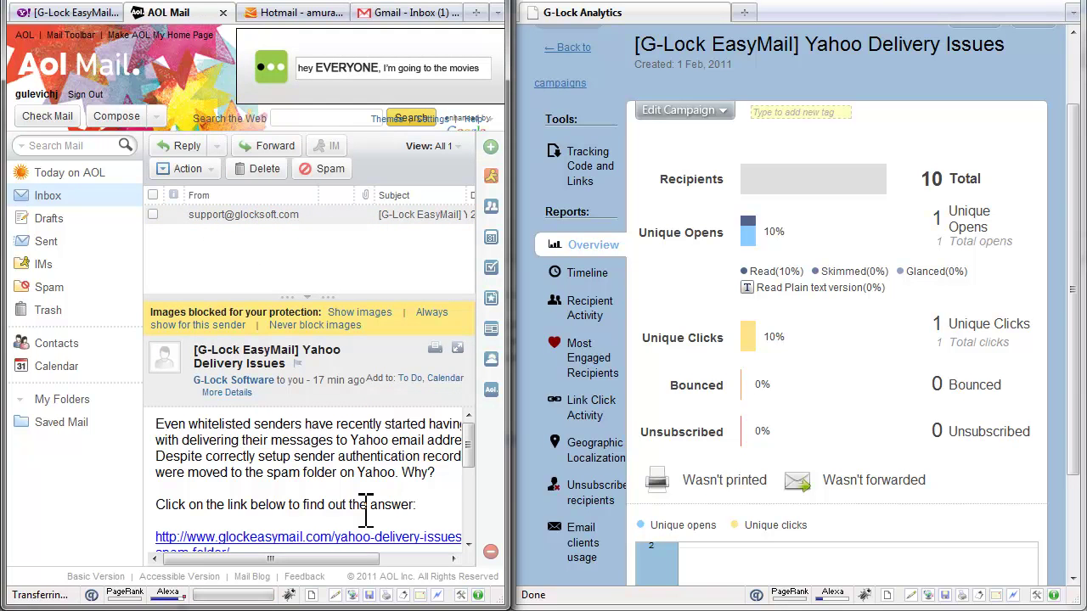
scroll(364, 501, "down", 3)
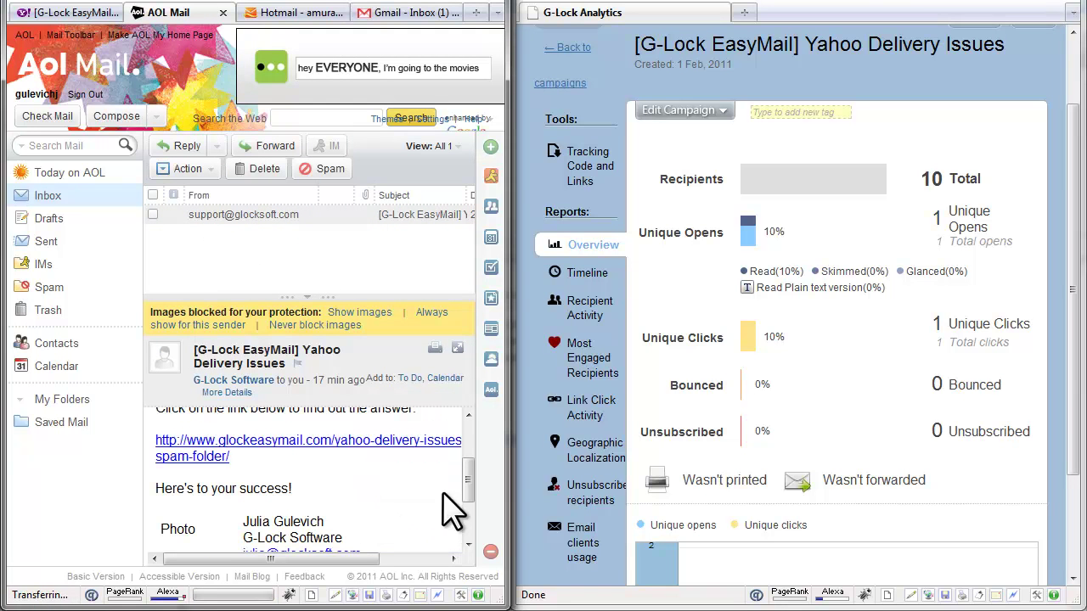
left_click(342, 442)
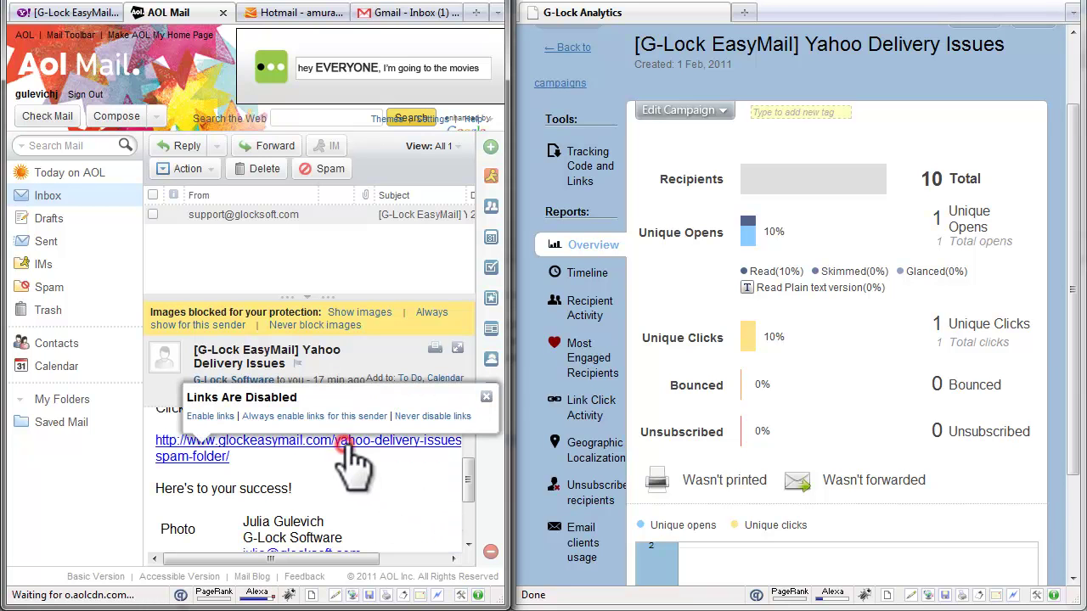
left_click(217, 416)
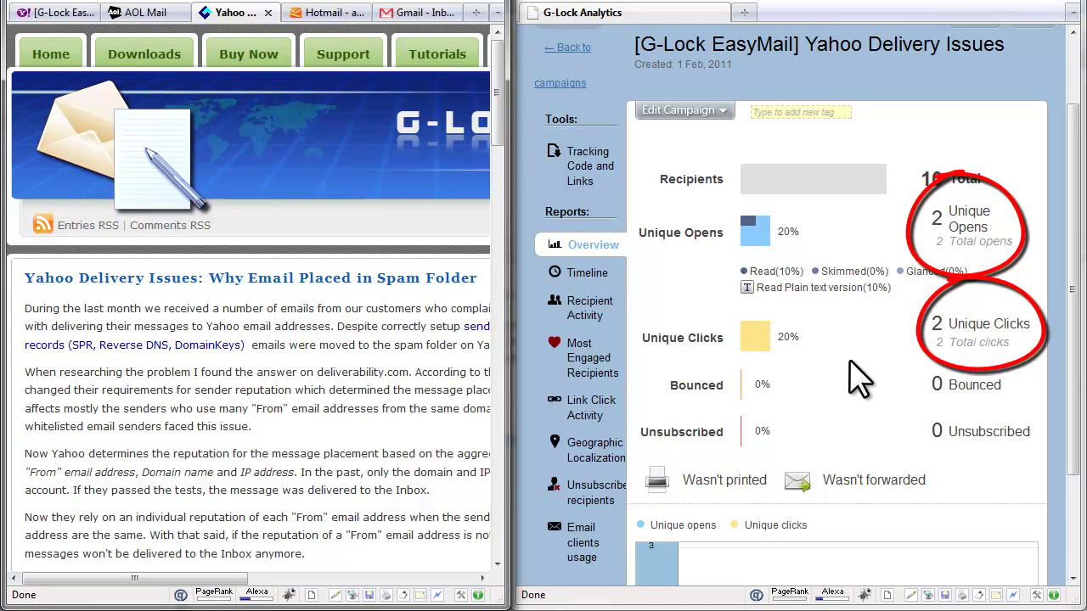
left_click(268, 13)
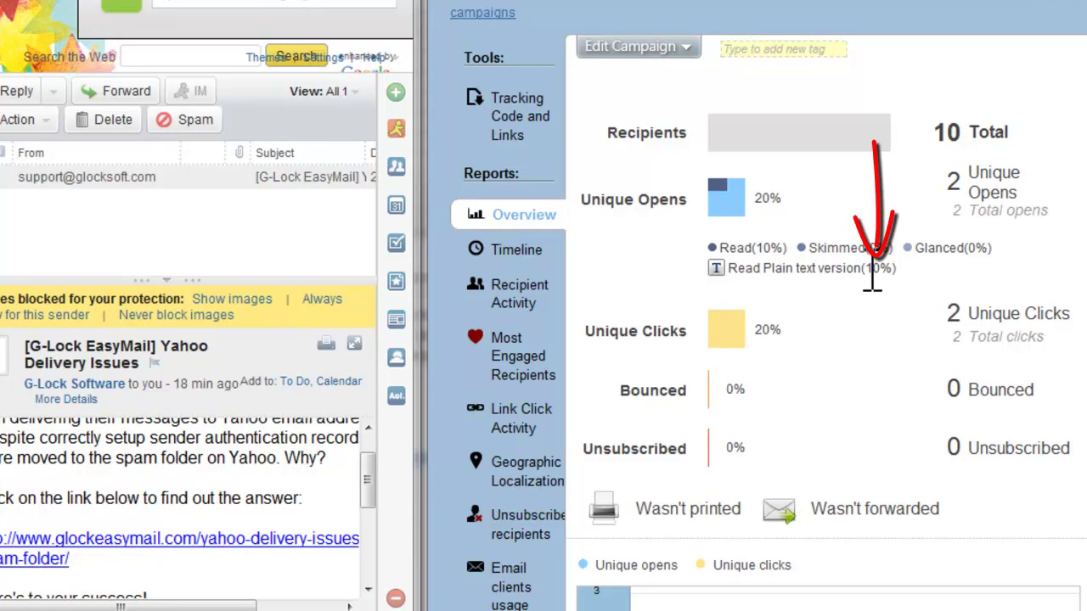
left_click_drag(865, 270, 900, 276)
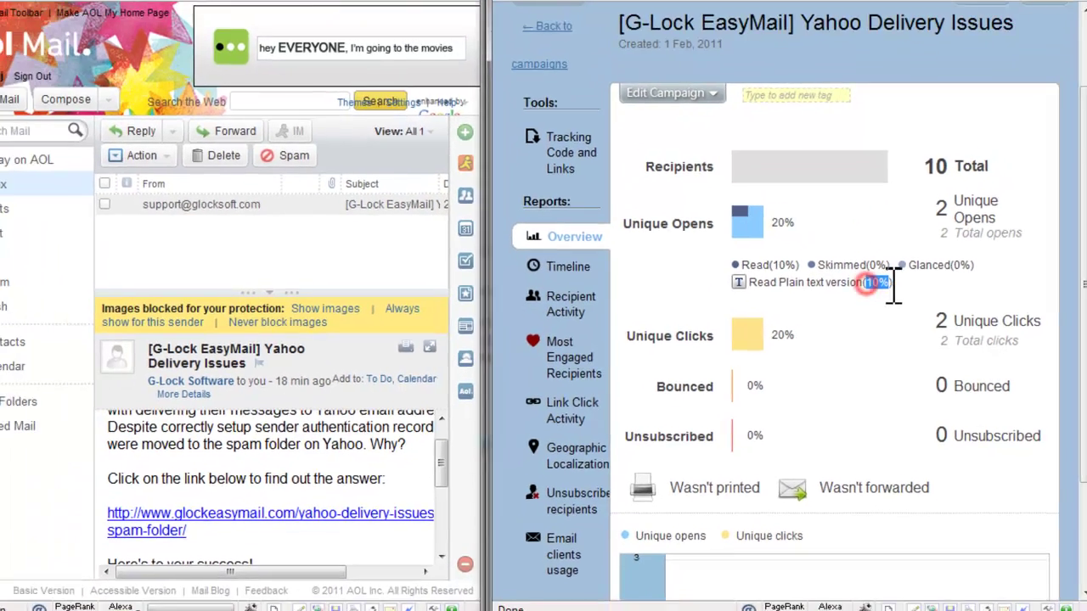
left_click(762, 337)
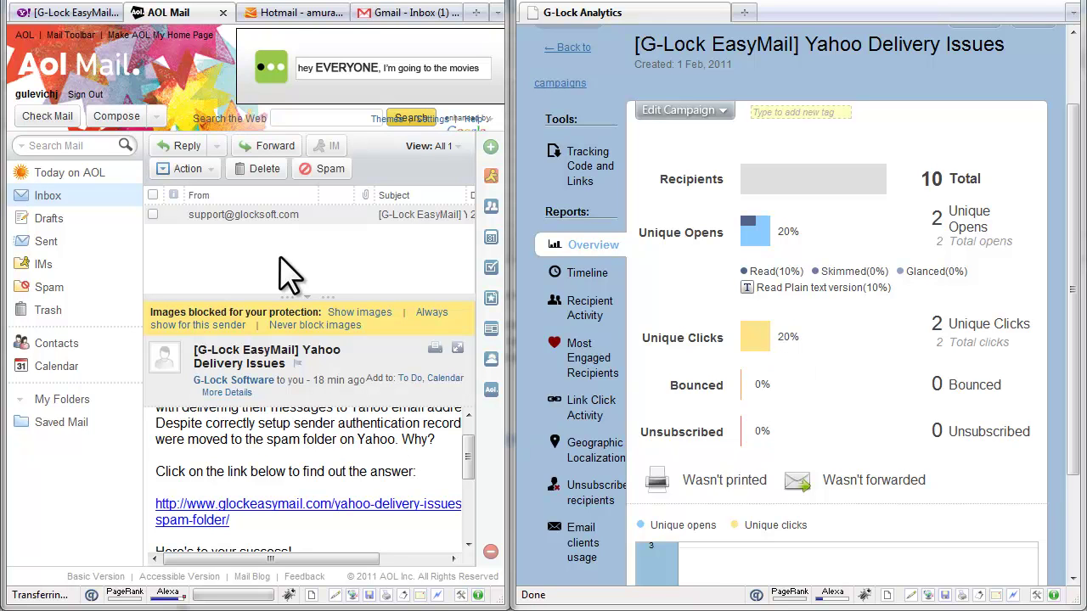
- In Hotmail, open the G-Lock Software message, visit the Yahoo delivery article, then close it
left_click(280, 13)
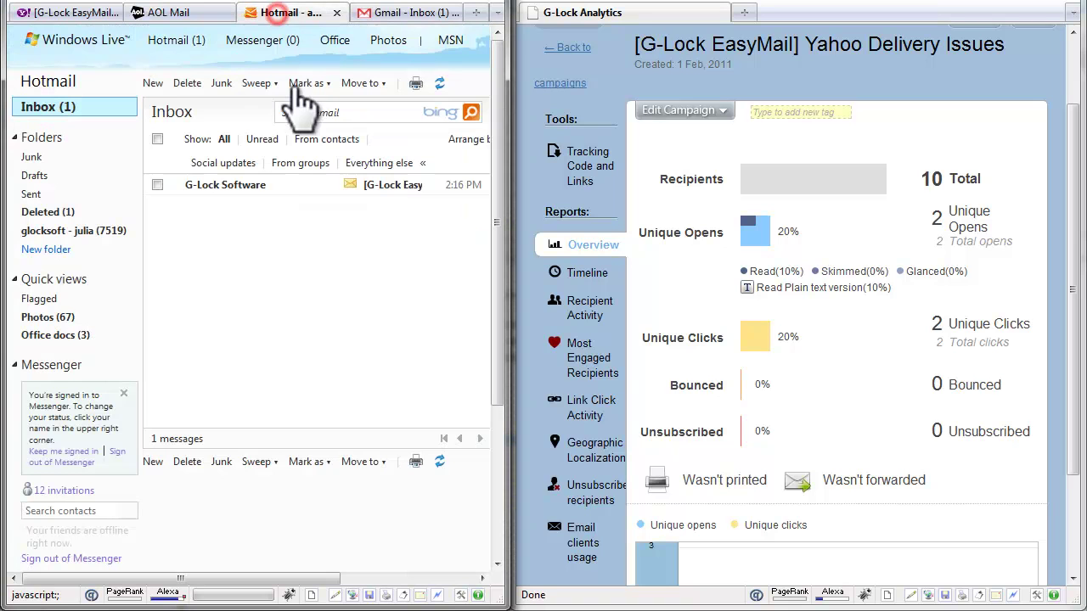
left_click(231, 185)
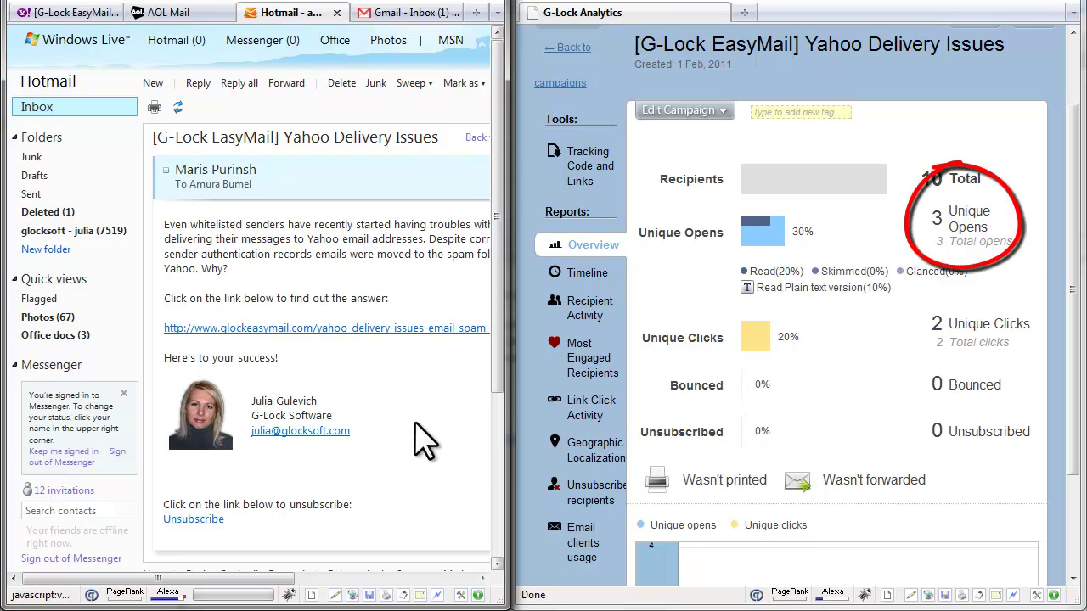
left_click(374, 328)
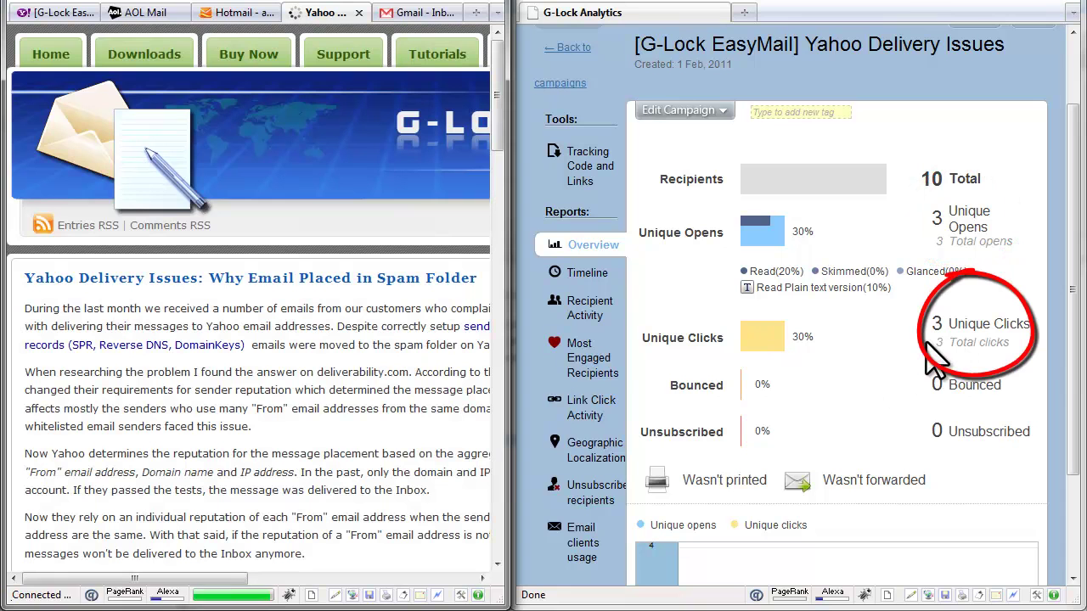
left_click(358, 14)
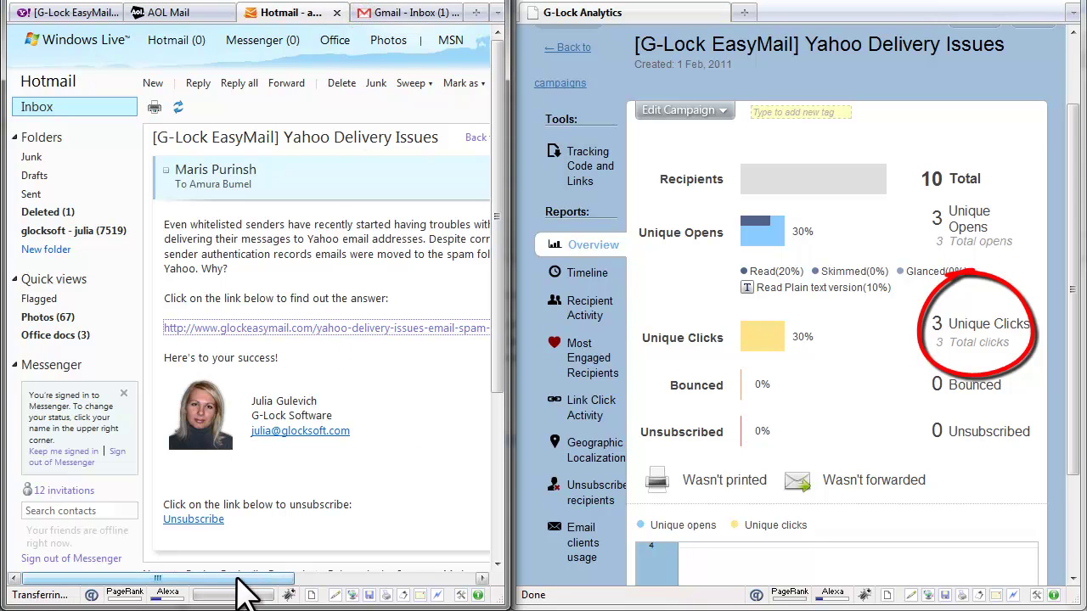
- Unsubscribe the Hotmail recipient via the email's Unsubscribe link and Unsubscribe me confirmation
left_click(190, 519)
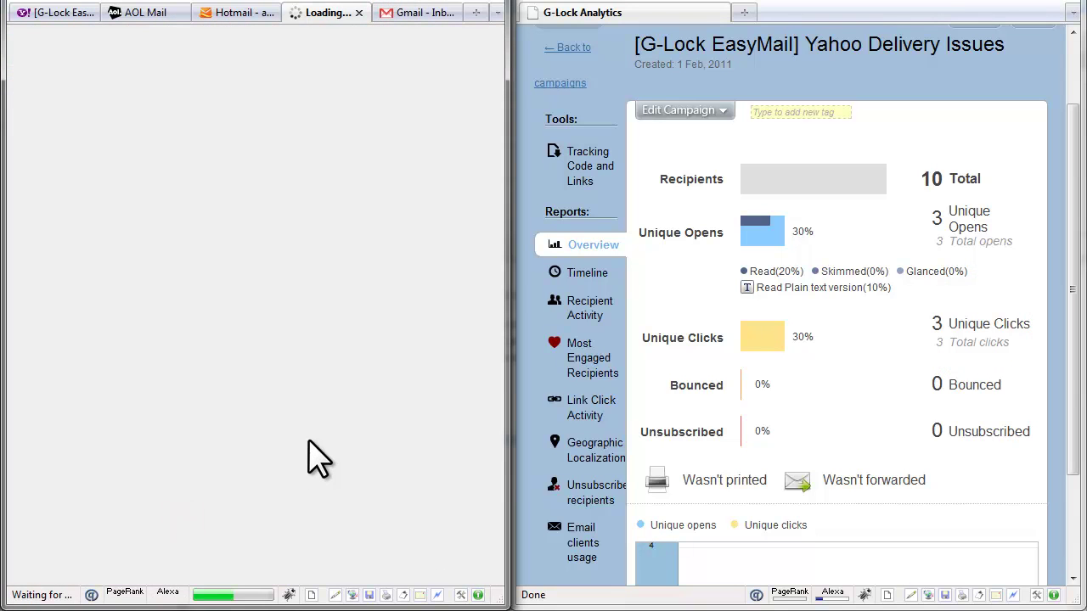
left_click(136, 221)
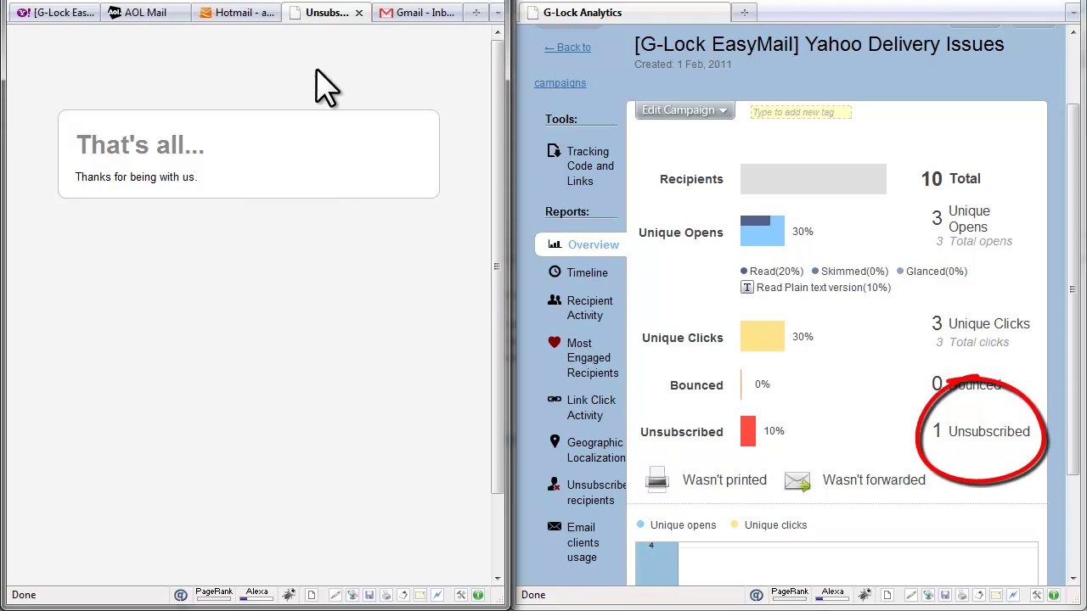
left_click(359, 13)
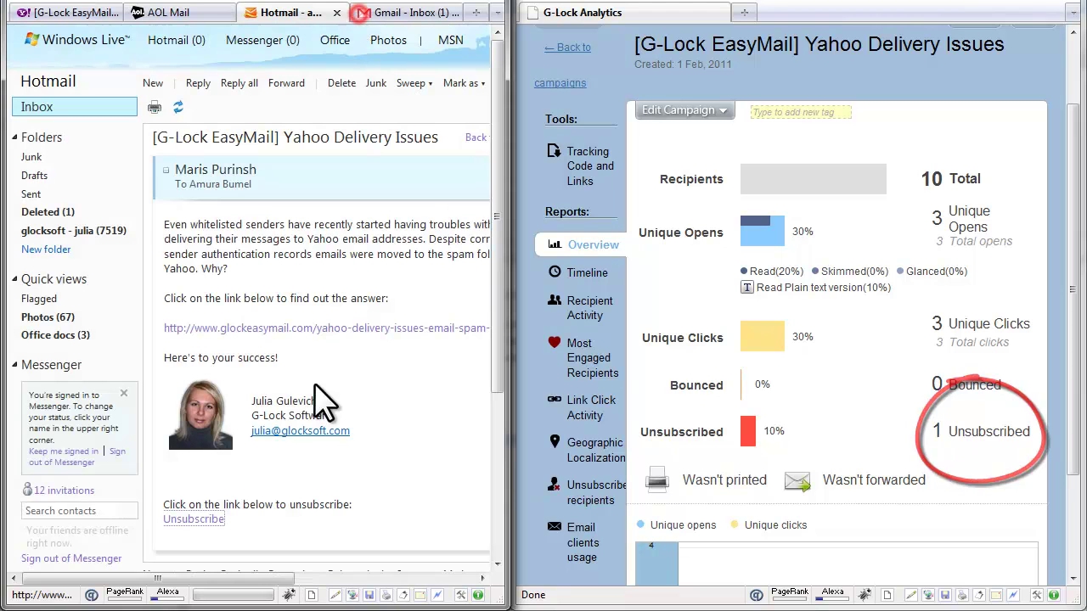
- Print the Hotmail email, then cancel the print settings without printing
left_click_drag(266, 579, 379, 578)
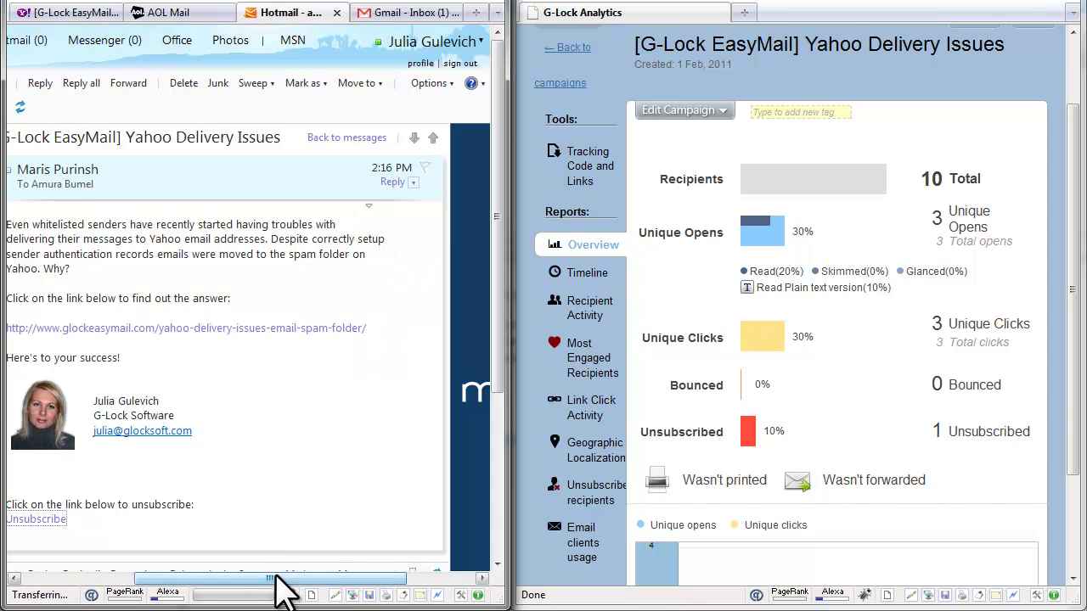
left_click_drag(278, 578, 219, 578)
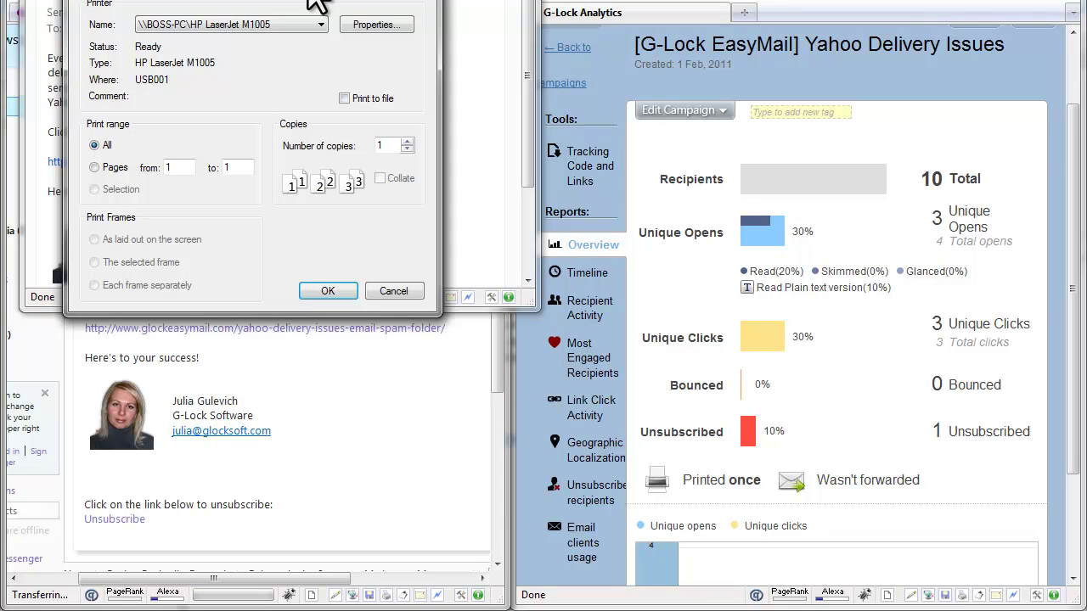
left_click_drag(318, 4, 319, 9)
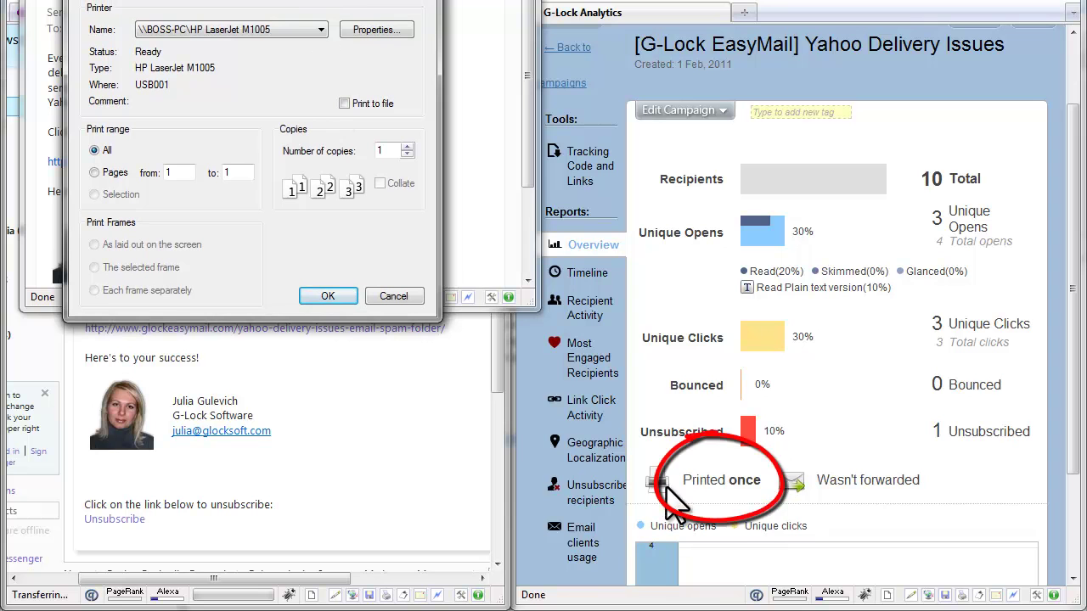
left_click(382, 299)
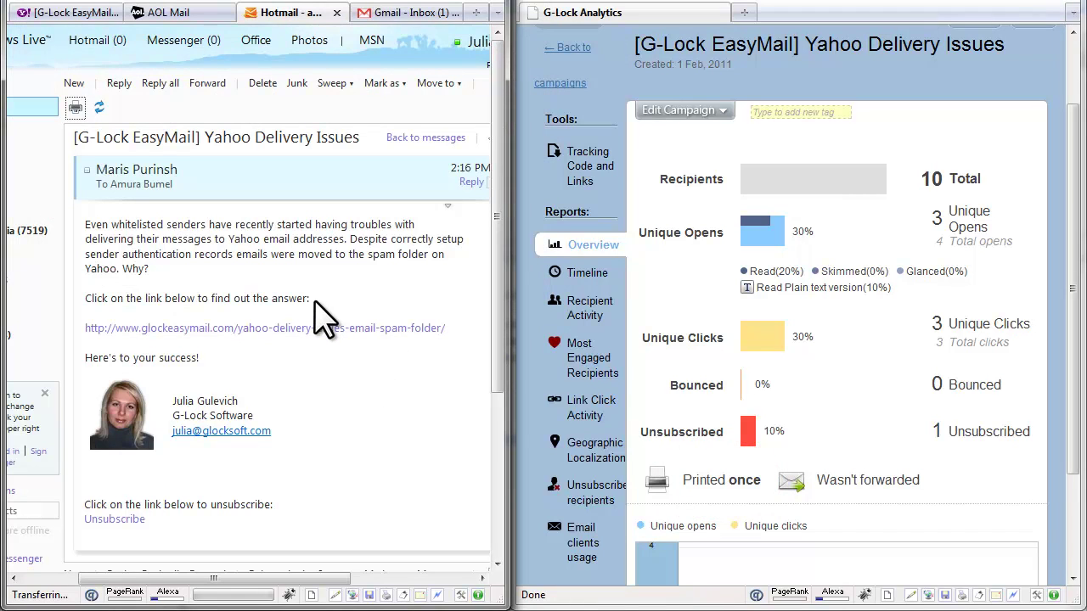
- Forward the Hotmail email to open a pre-filled FW draft
left_click(207, 83)
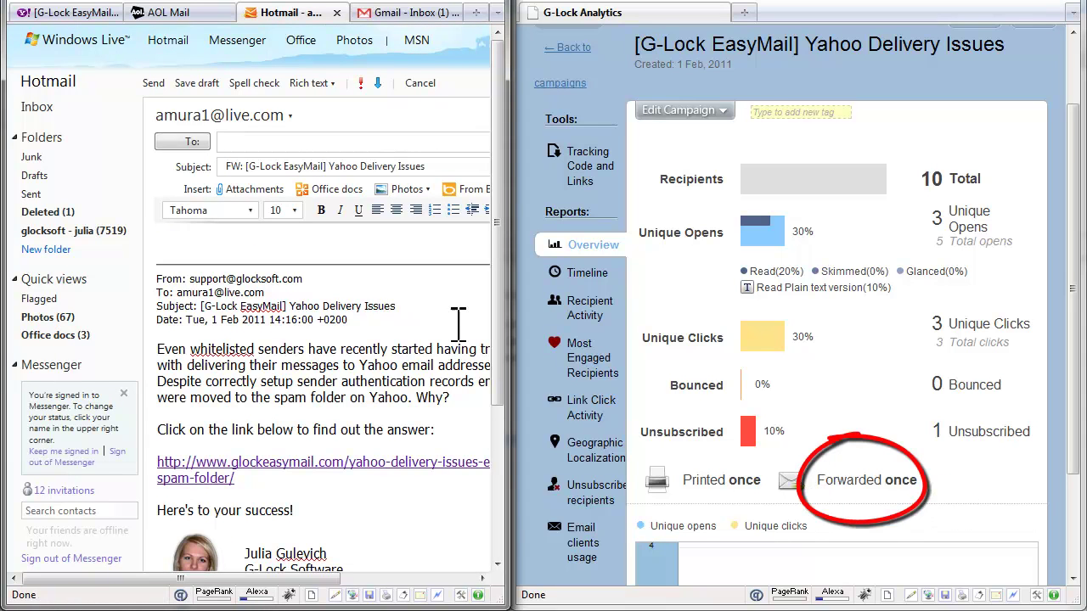
- In Gmail, open the G-Lock Software email and visit its Yahoo delivery issues article link
left_click(399, 17)
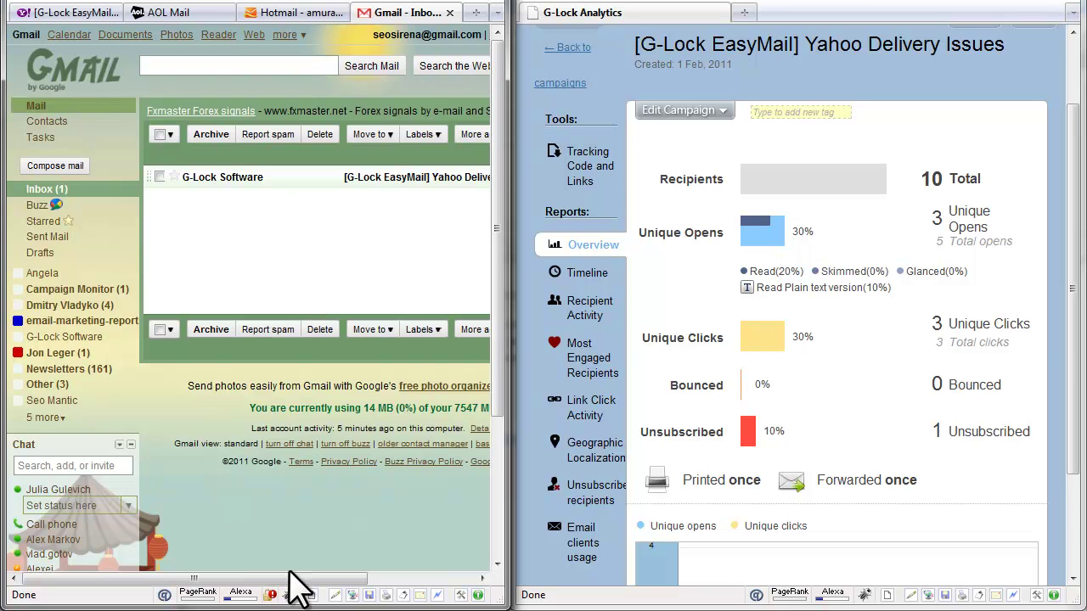
left_click_drag(289, 577, 344, 579)
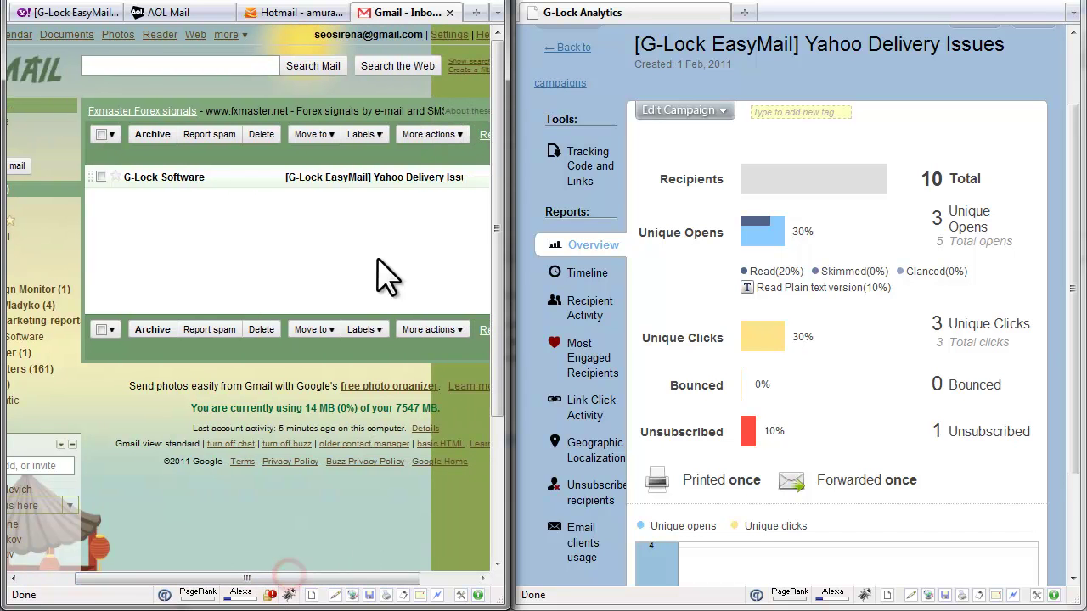
left_click(381, 182)
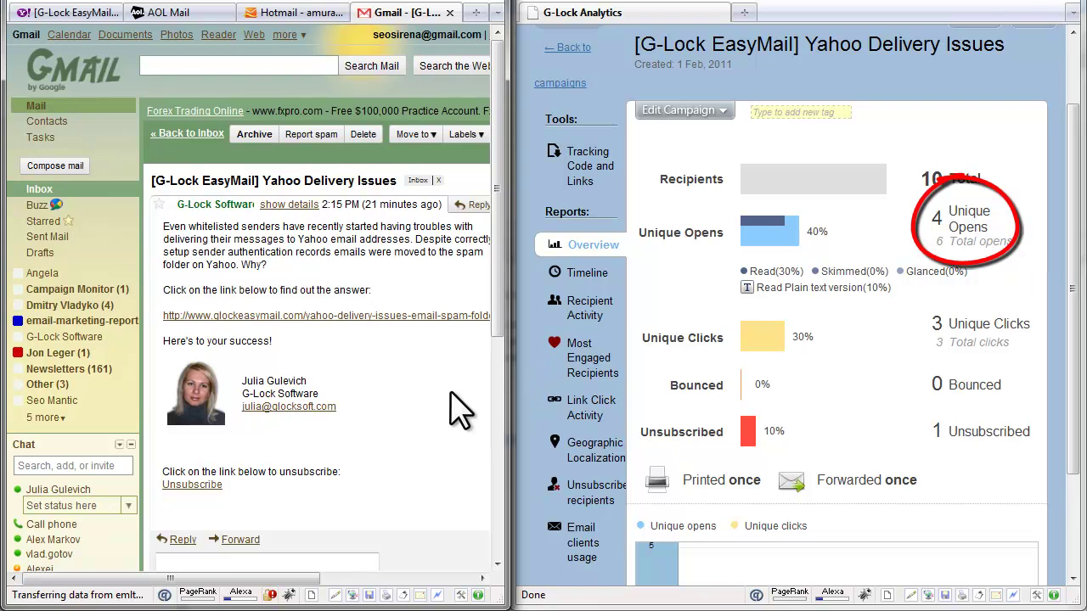
left_click(380, 317)
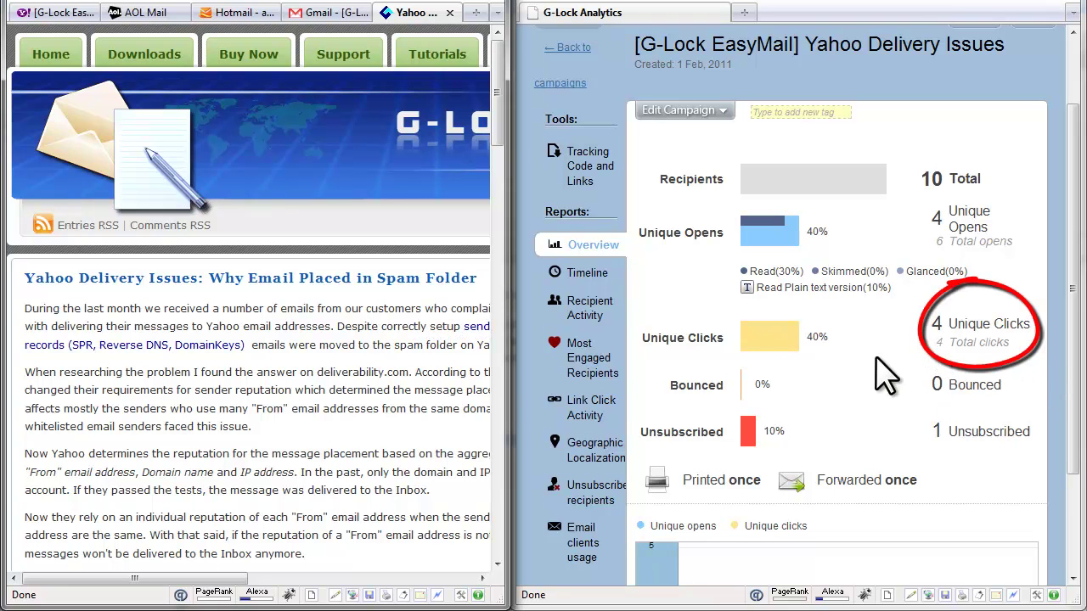
- Close the article, print the Gmail message from its more-actions menu, and cancel the print dialog
left_click(450, 12)
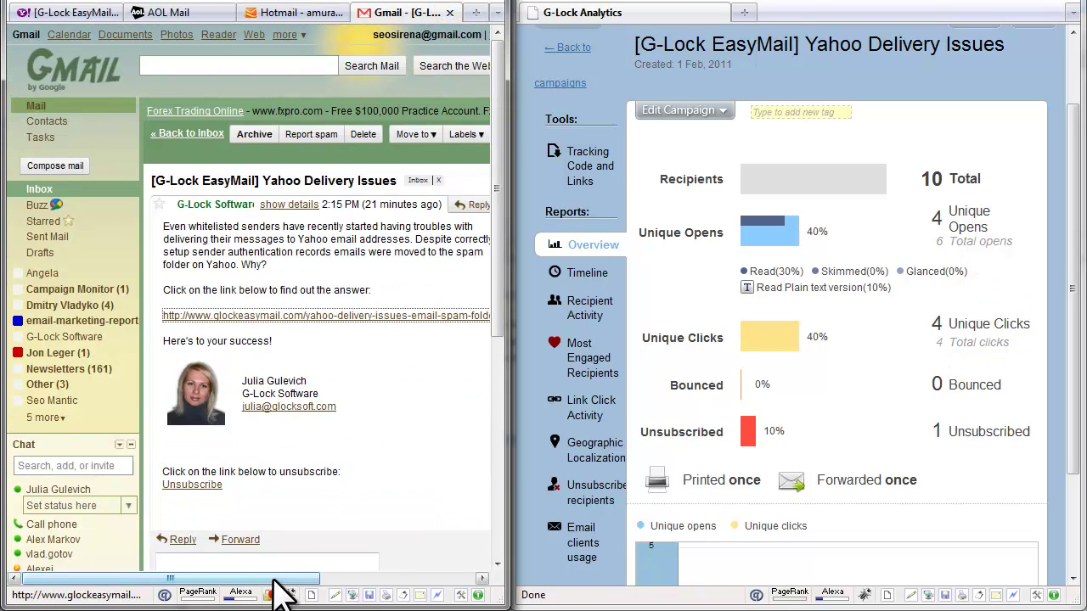
left_click_drag(275, 581, 355, 581)
left_click(406, 205)
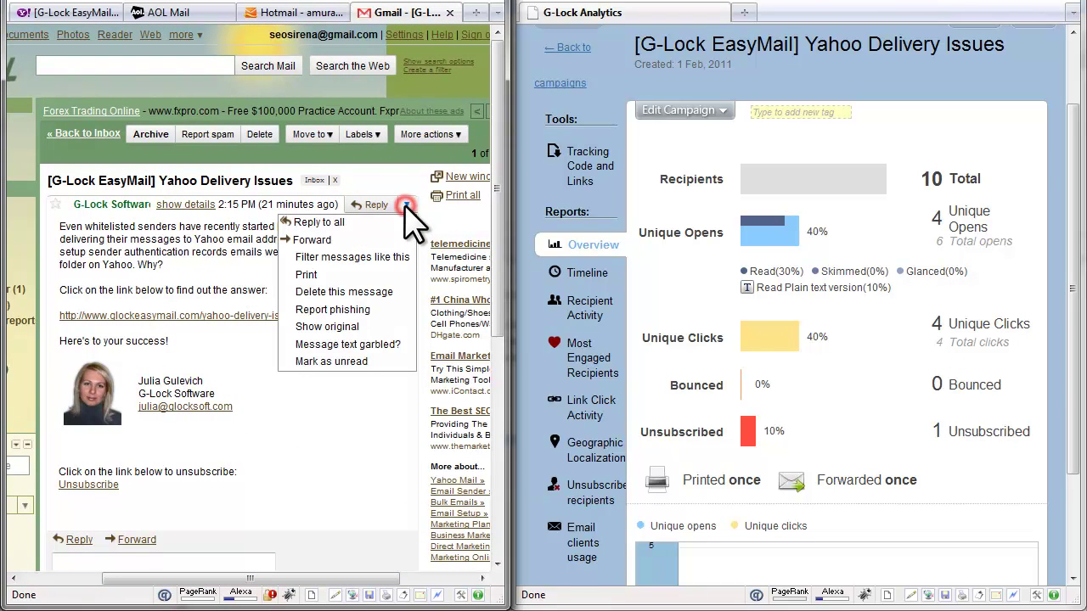
left_click(323, 274)
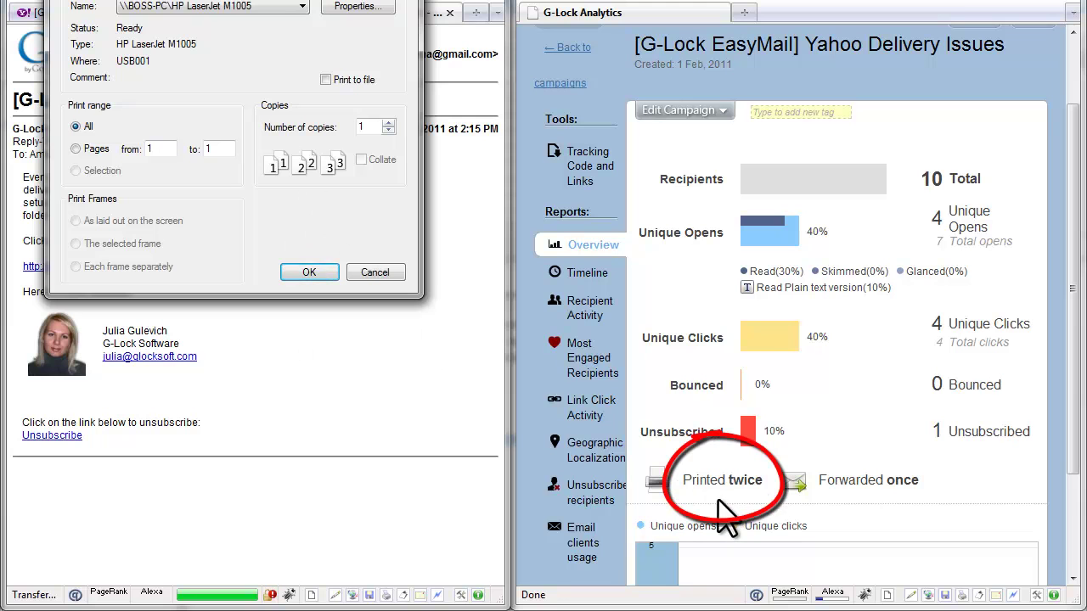
left_click(363, 271)
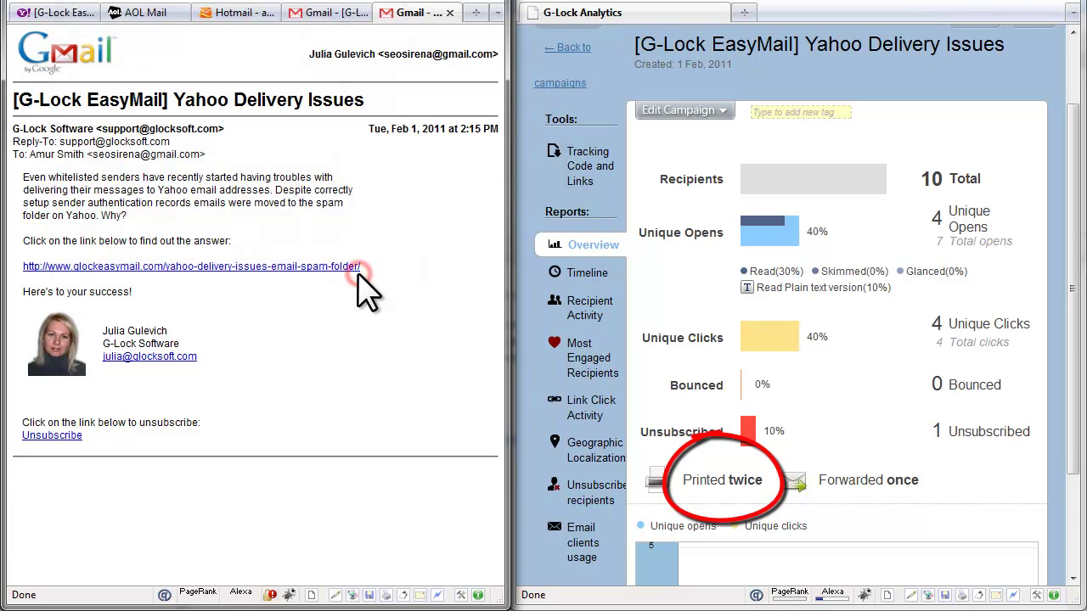
- Close the print view and start a Gmail forward draft with the recipient field focused
left_click(450, 13)
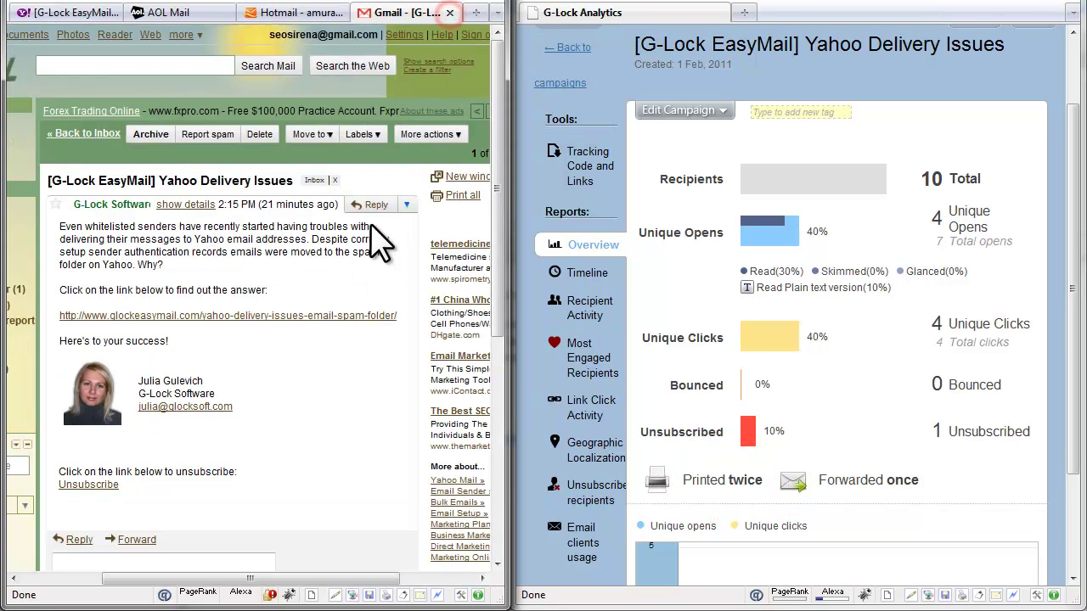
left_click(136, 541)
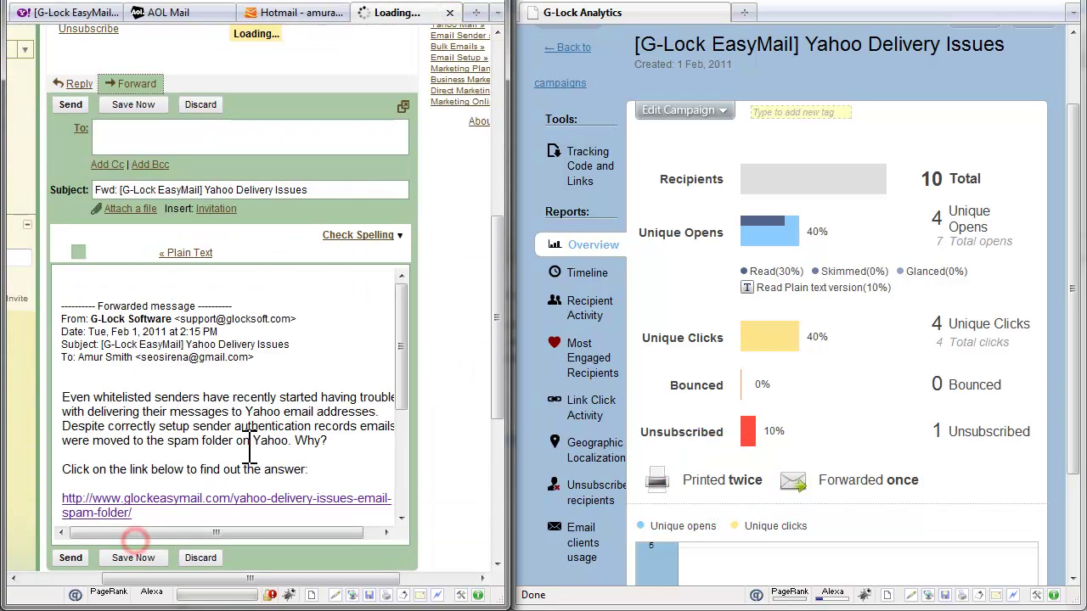
left_click(119, 128)
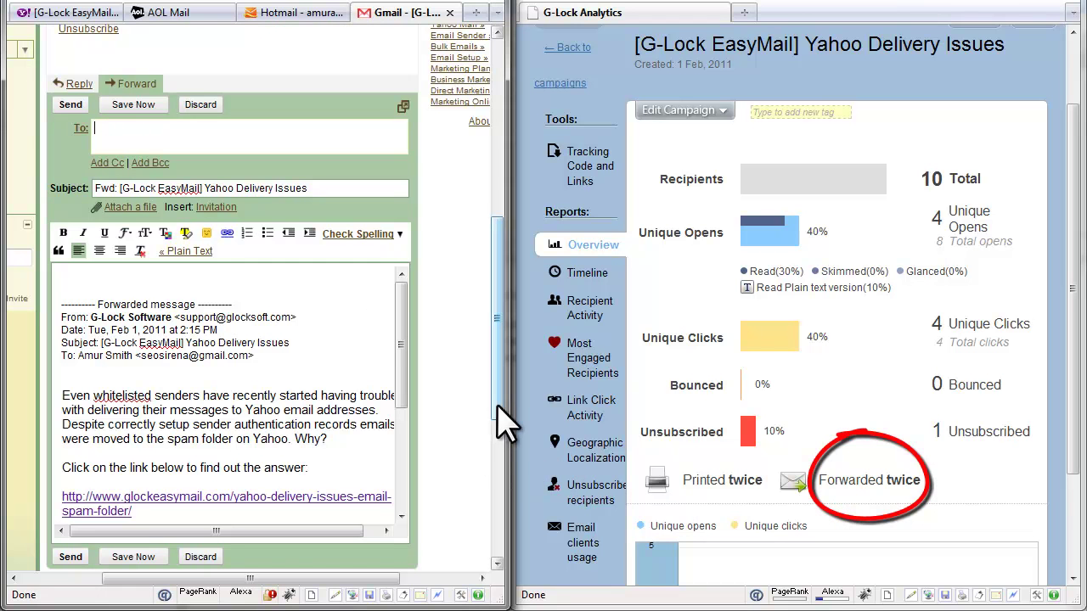
mouse_move(498, 404)
left_mouse_down()
mouse_move(502, 485)
mouse_move(491, 327)
left_mouse_up()
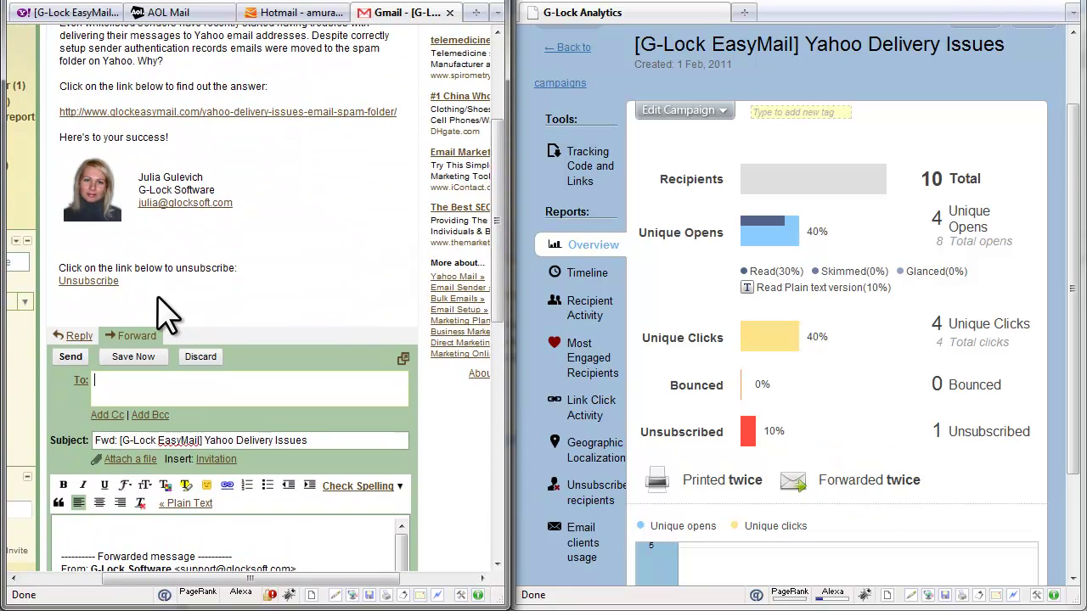
- Unsubscribe the Gmail address via the email's Unsubscribe link and Unsubscribe me confirmation
left_click(88, 282)
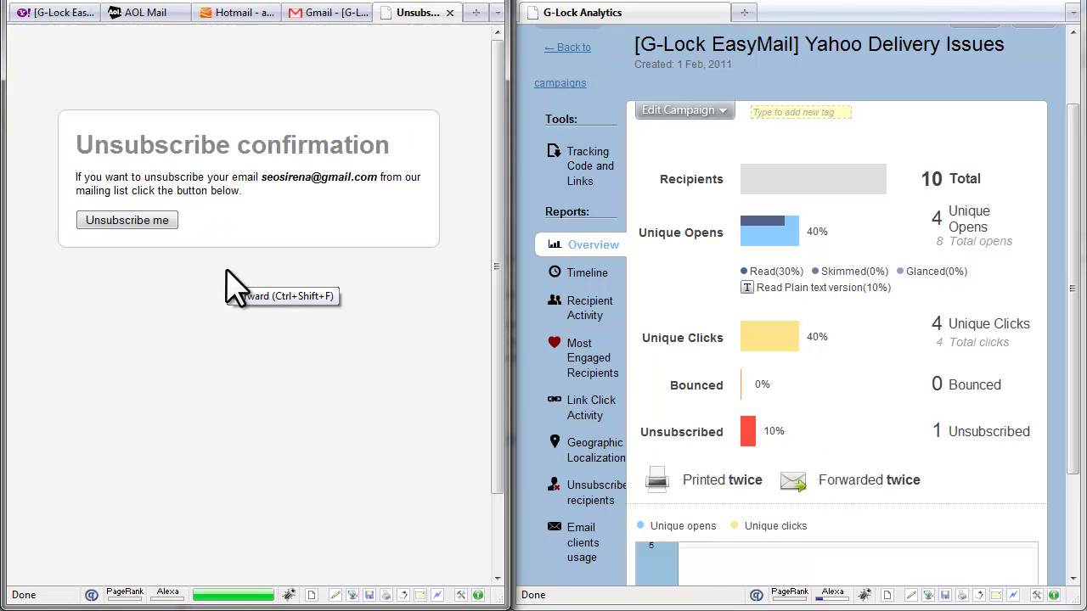
left_click(151, 222)
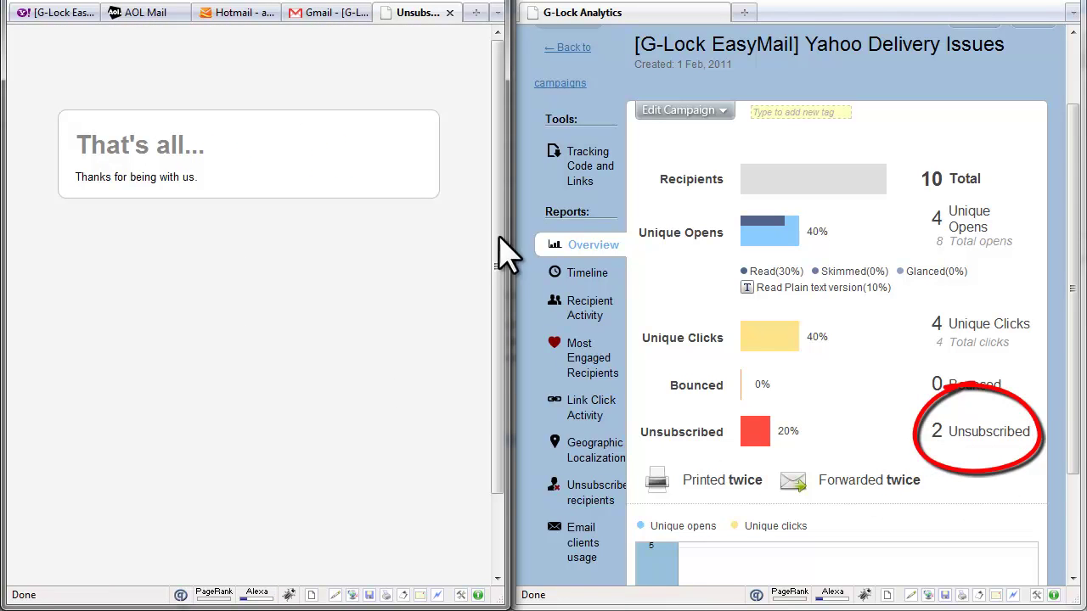
left_click(450, 12)
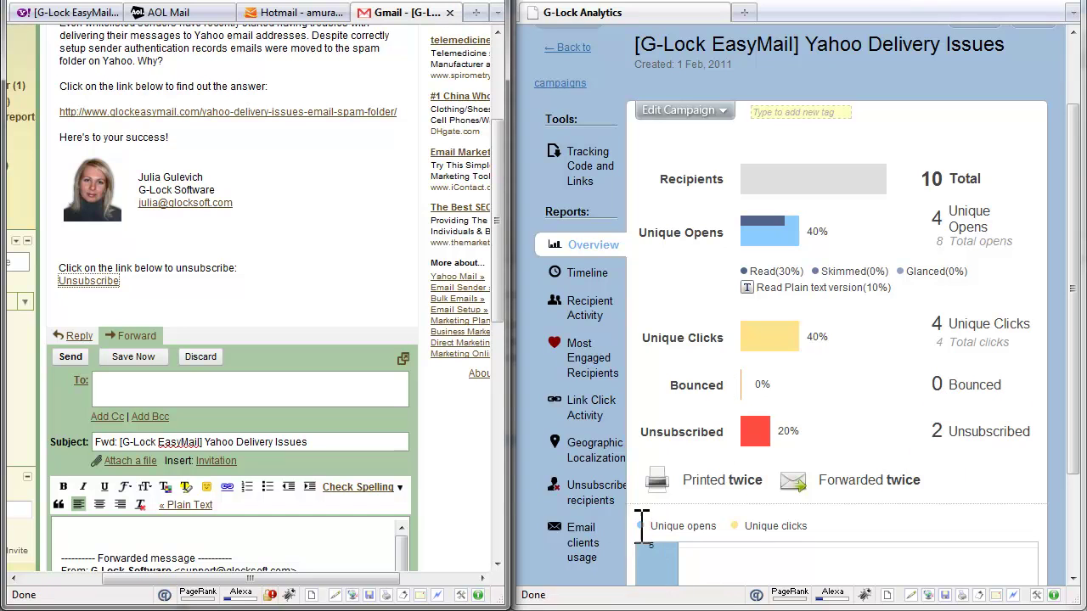
- In Outlook, open the 2:26 PM G-Lock Software email, follow its article link, then close the article page
key("alt+Tab")
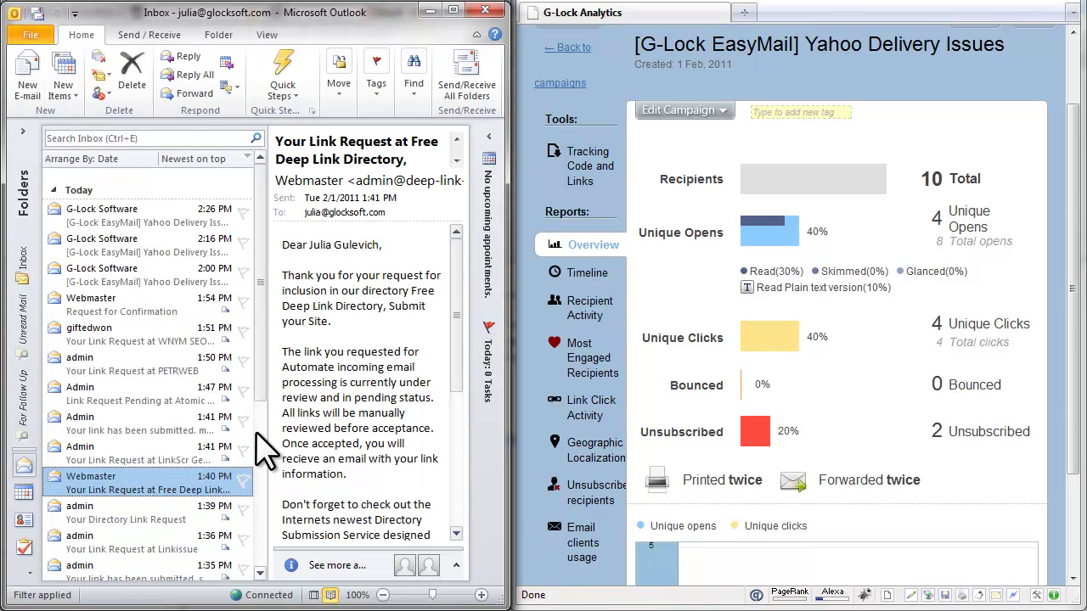
left_click(119, 212)
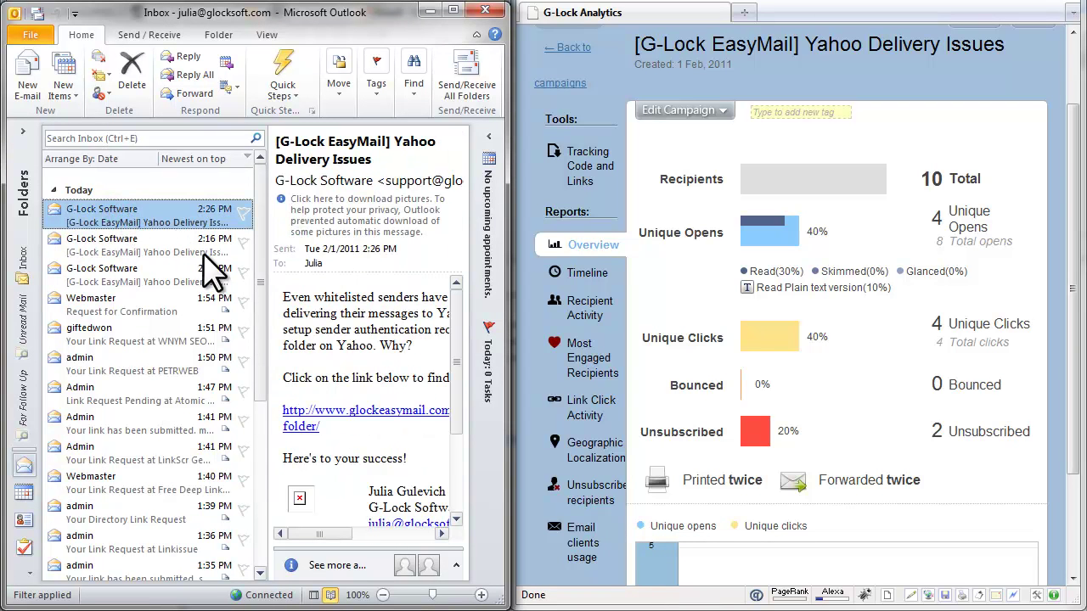
left_click(377, 411)
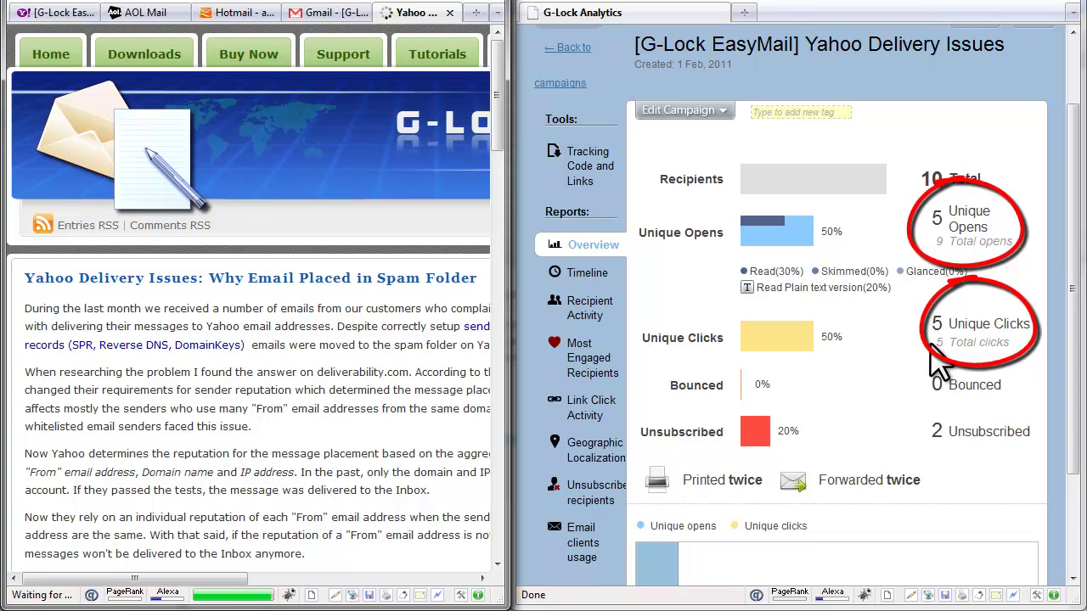
left_click(450, 12)
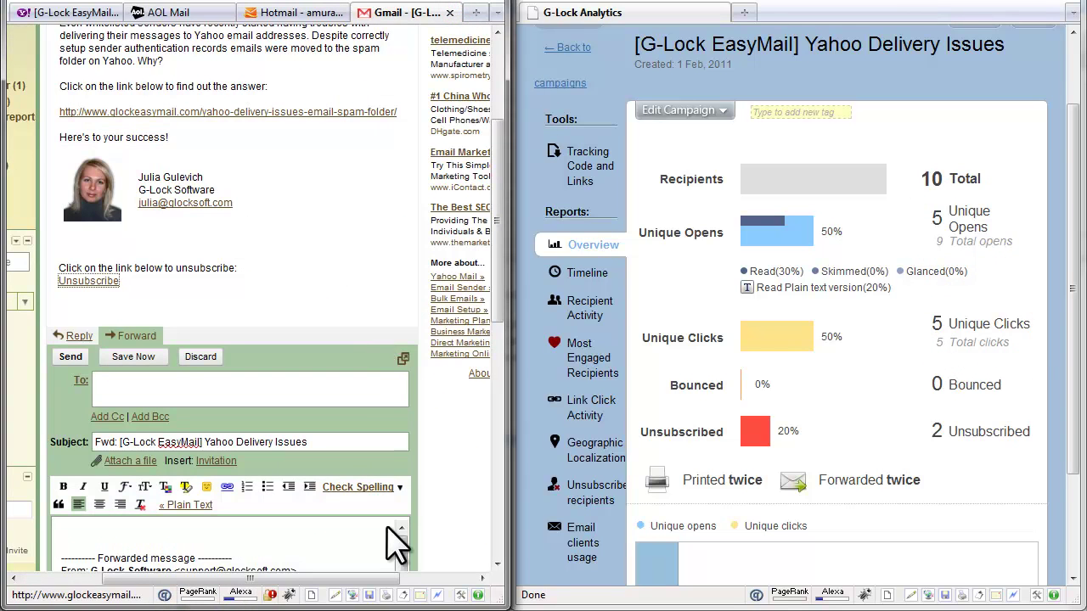
key("alt+Tab")
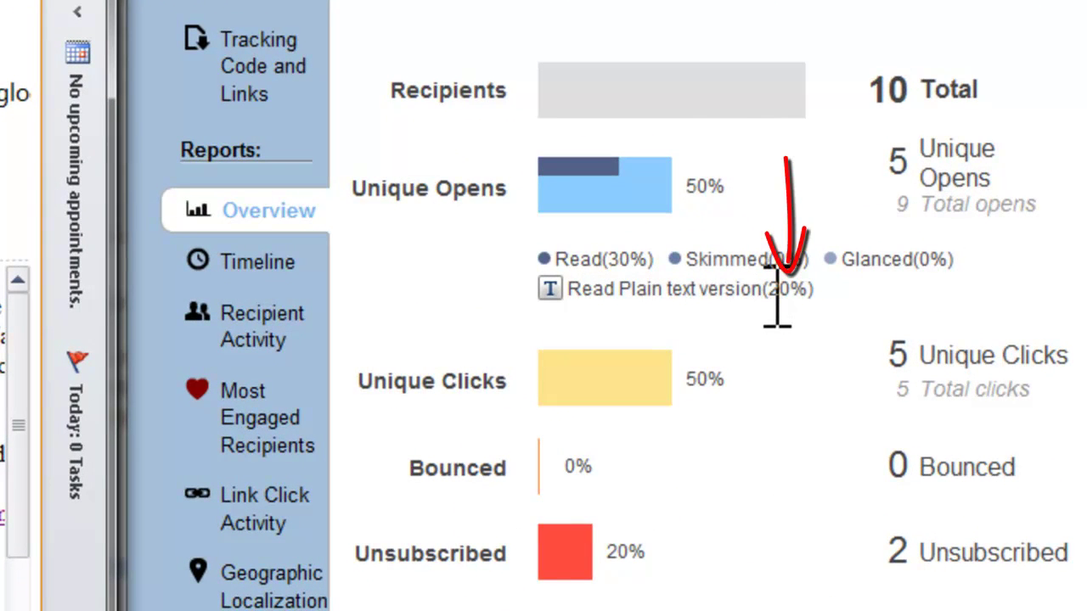
left_click_drag(769, 293, 821, 293)
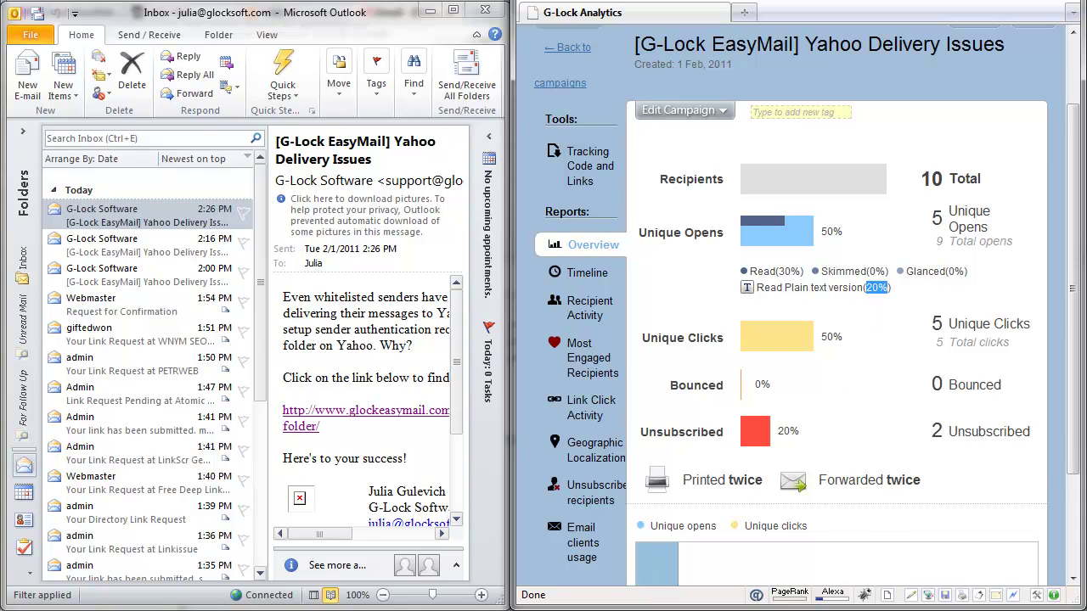
scroll(896, 509, "down", 1)
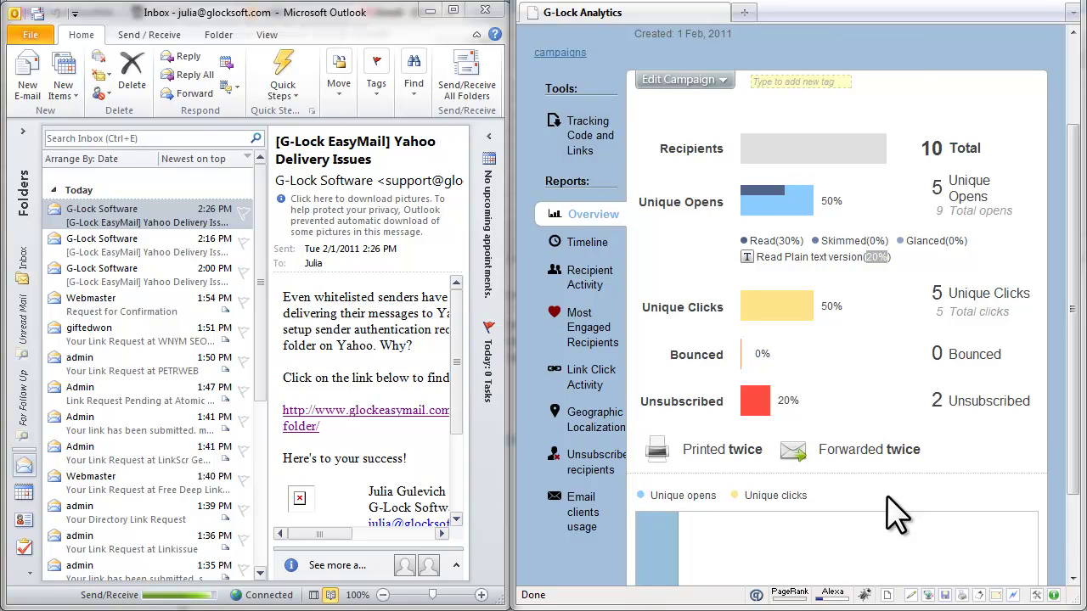